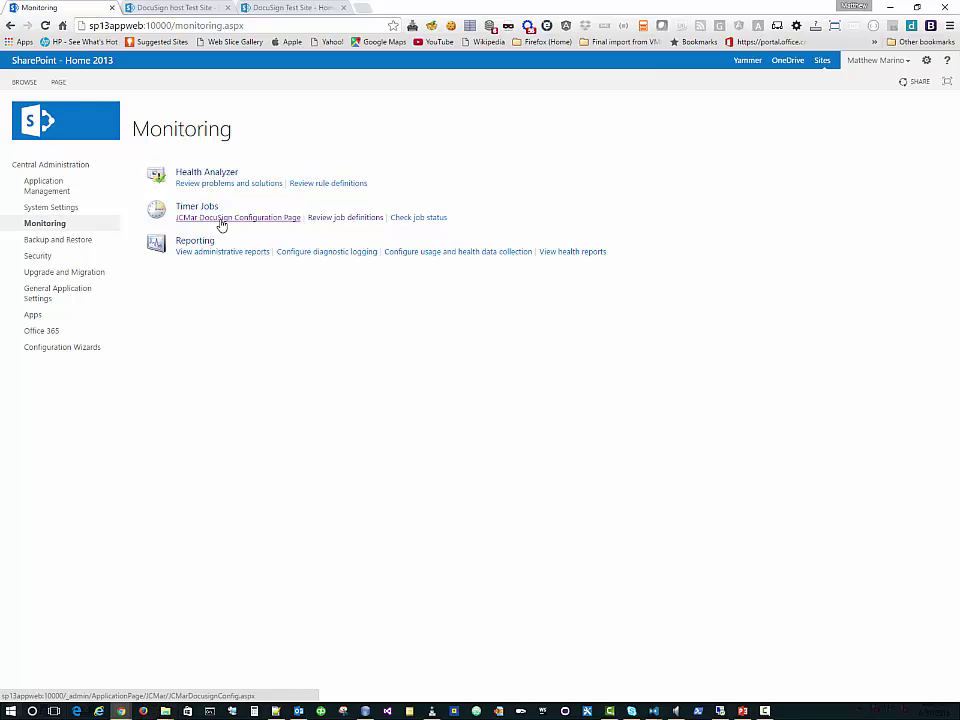
Step: Open the JCMar DocuSign configuration page and review its Real-time Sync, Sync Activity Logs and Sync Settings pages
{"action": "left_click", "coordinate": [222, 218]}
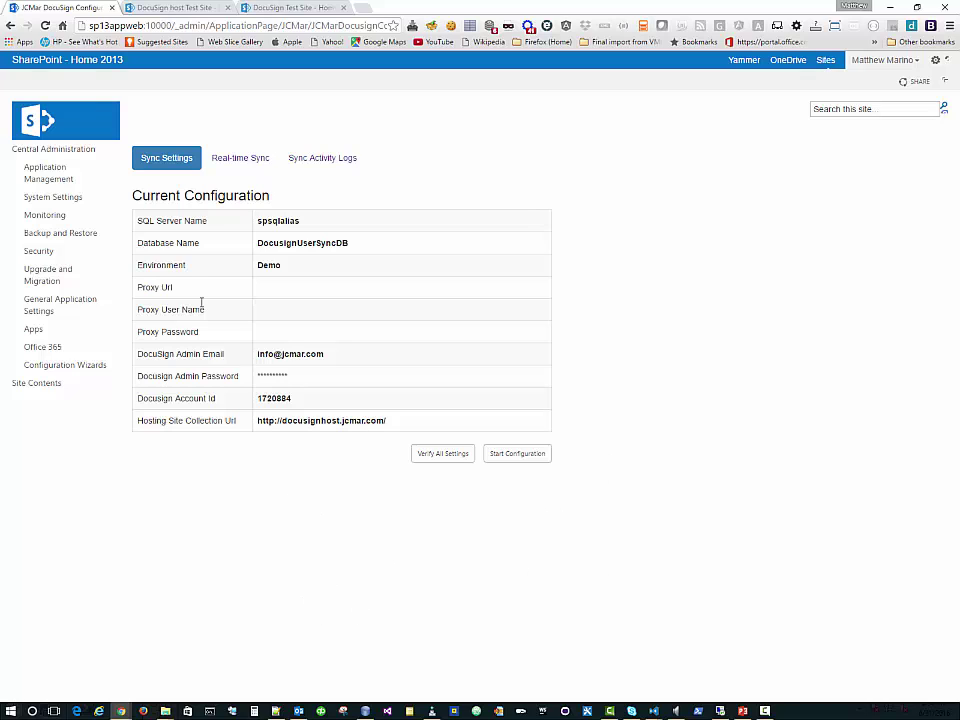
{"action": "left_click", "coordinate": [226, 160]}
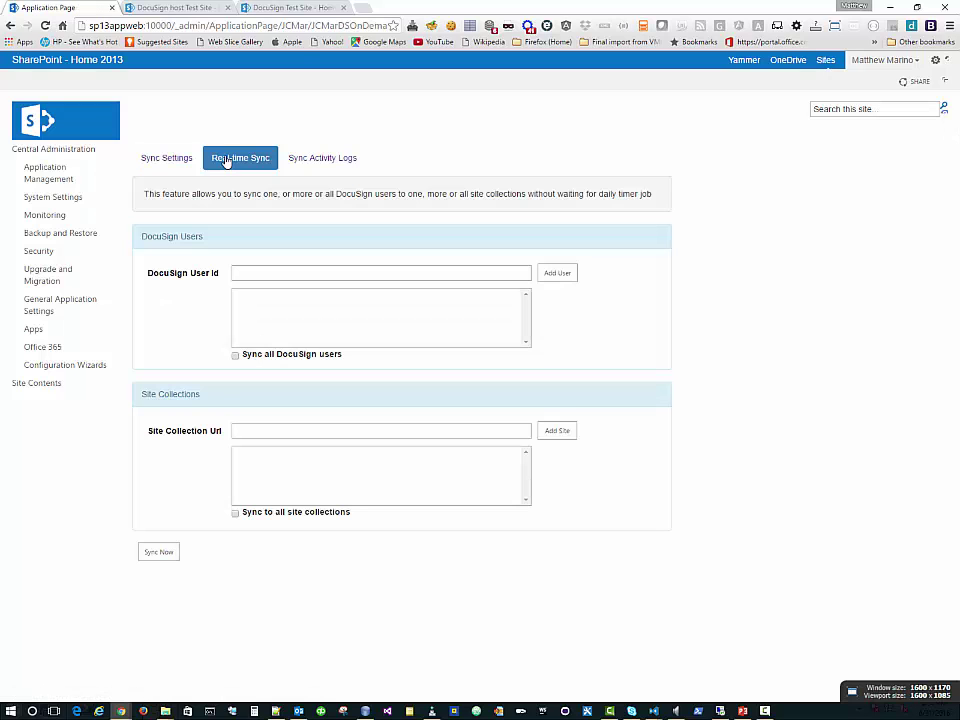
{"action": "left_click", "coordinate": [313, 163]}
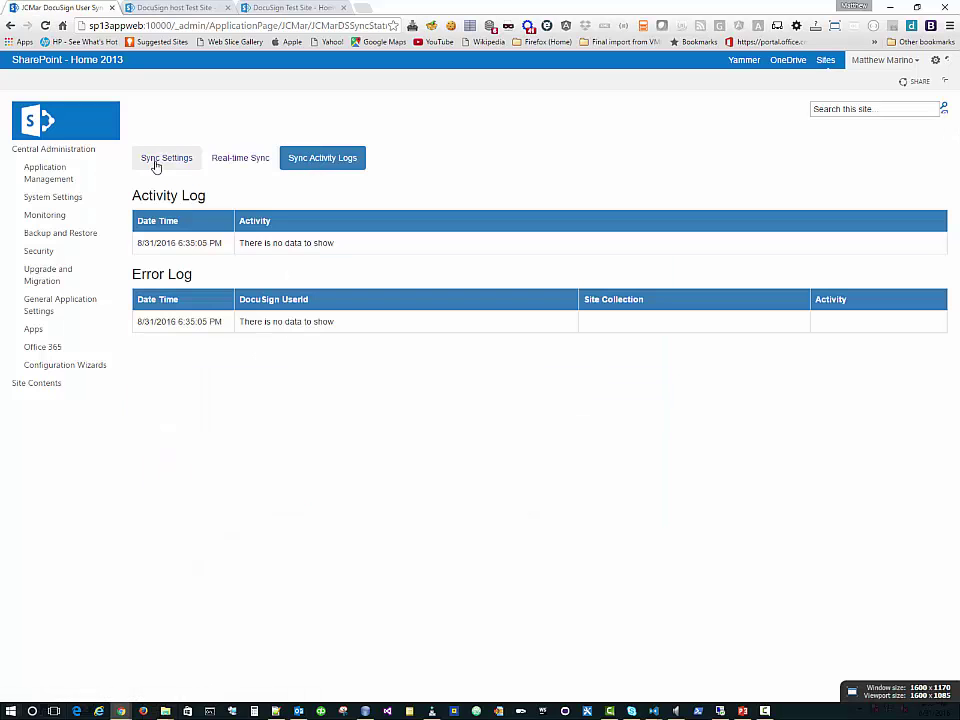
{"action": "left_click", "coordinate": [156, 163]}
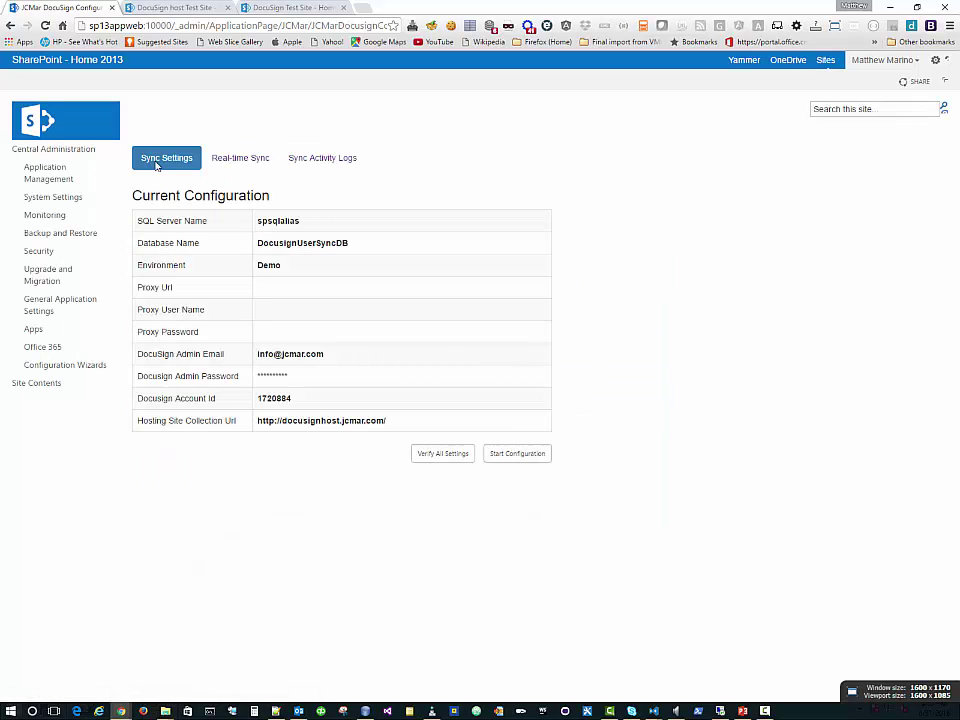
Step: Review the schedule of the JCMar DocuSign User Full Sync Job among the timer job definitions, leaving it without changes
{"action": "left_click", "coordinate": [41, 217]}
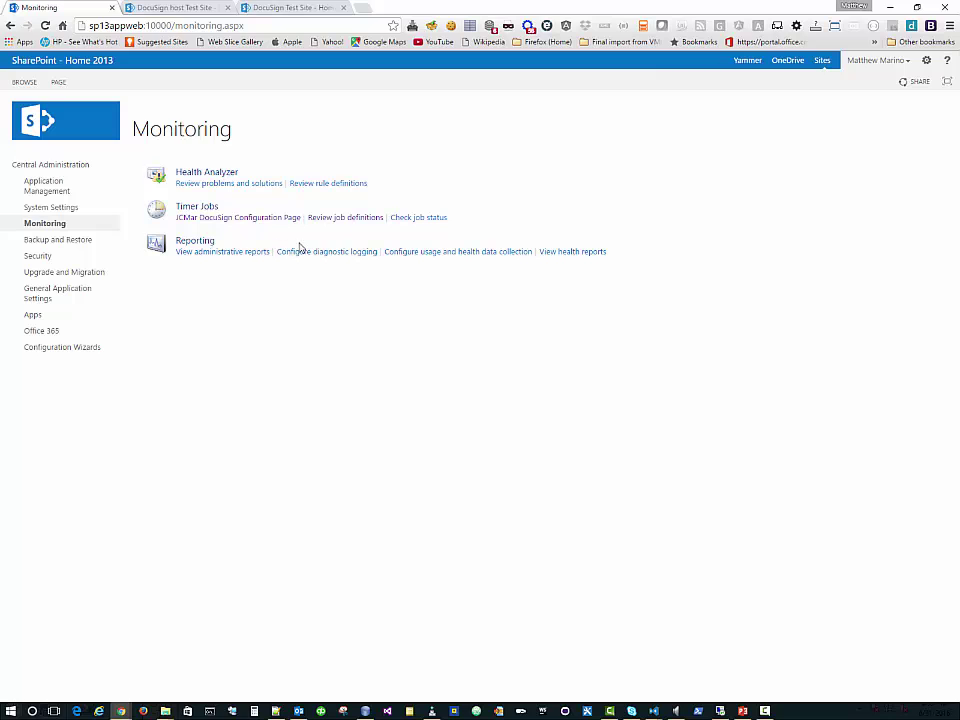
{"action": "left_click", "coordinate": [339, 218]}
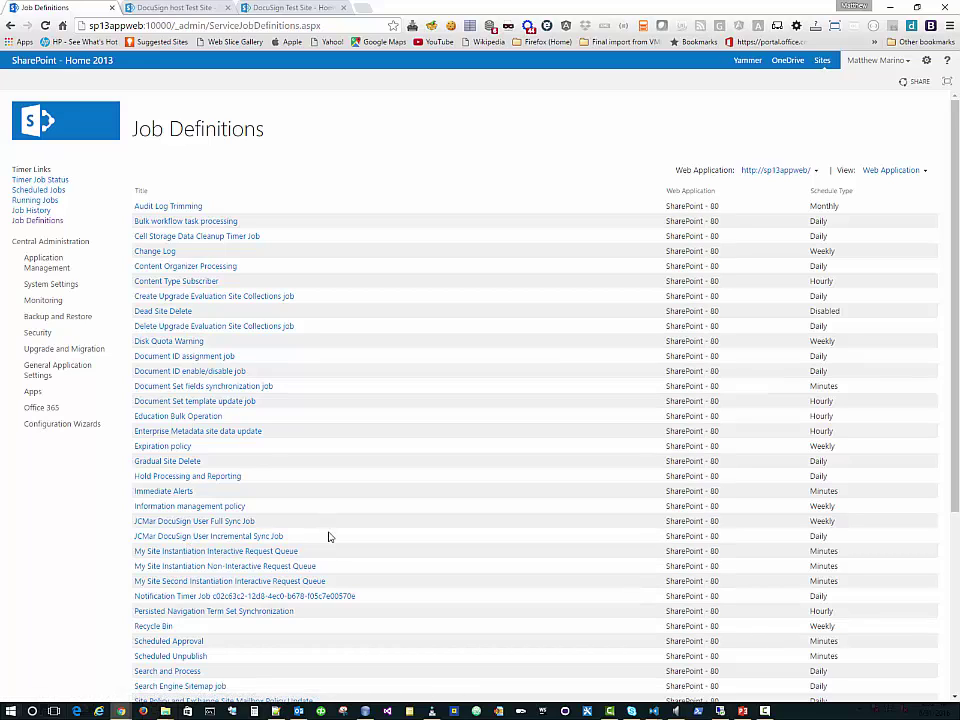
{"action": "left_click", "coordinate": [205, 522]}
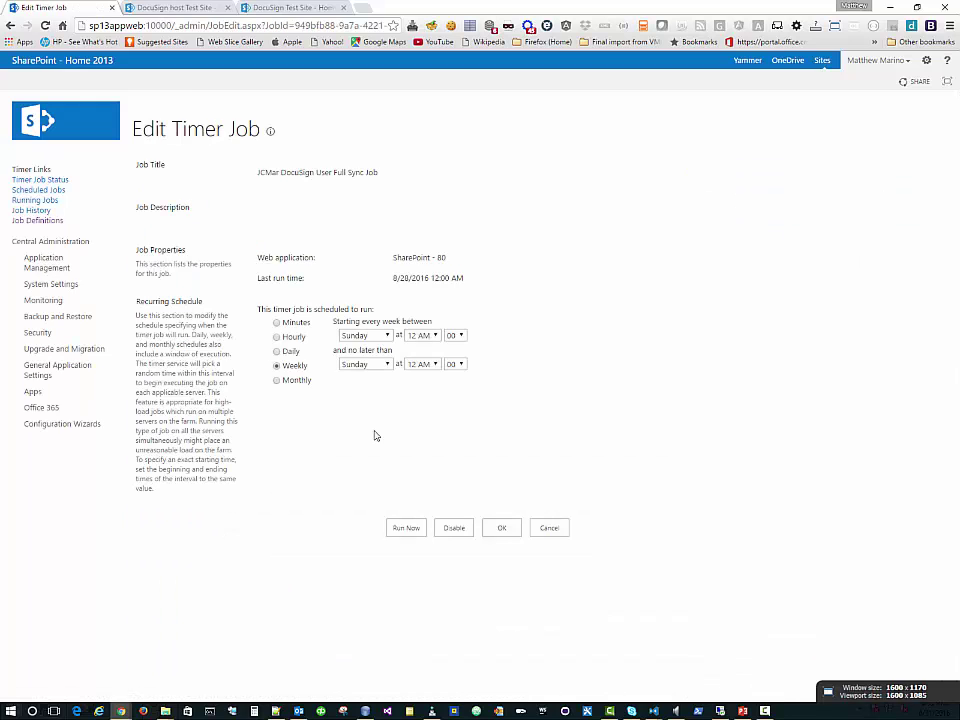
{"action": "left_click", "coordinate": [552, 528]}
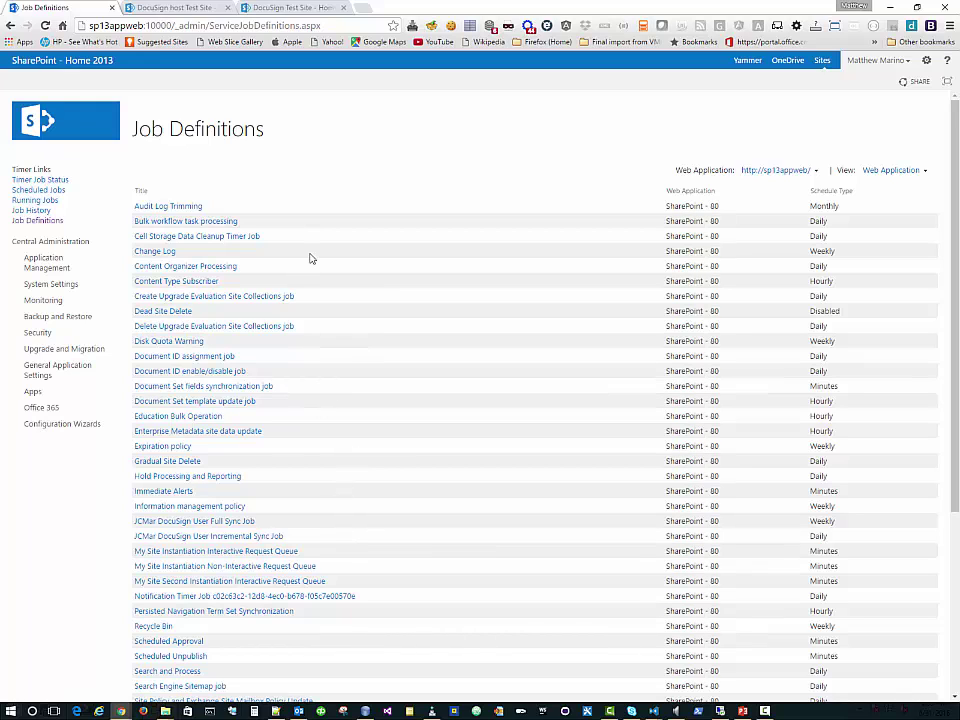
Step: Check the DocuSign Account Configuration and DocuSign User lists on the DocuSign host Test Site and the DocuSign Test Site
{"action": "left_click", "coordinate": [155, 8]}
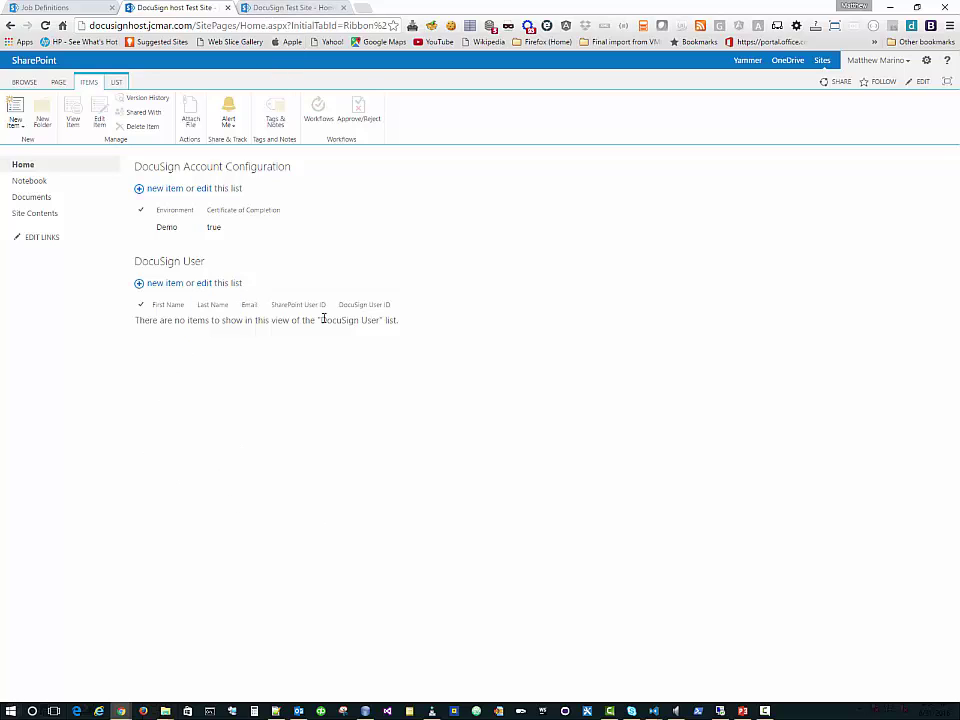
{"action": "left_click", "coordinate": [255, 8]}
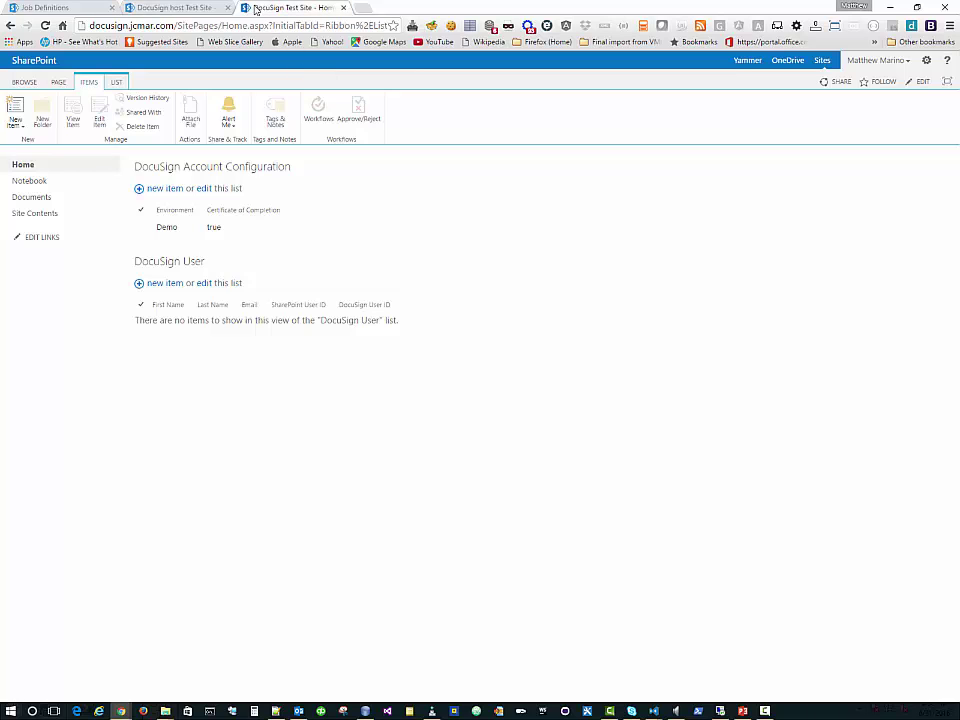
{"action": "left_click", "coordinate": [271, 497]}
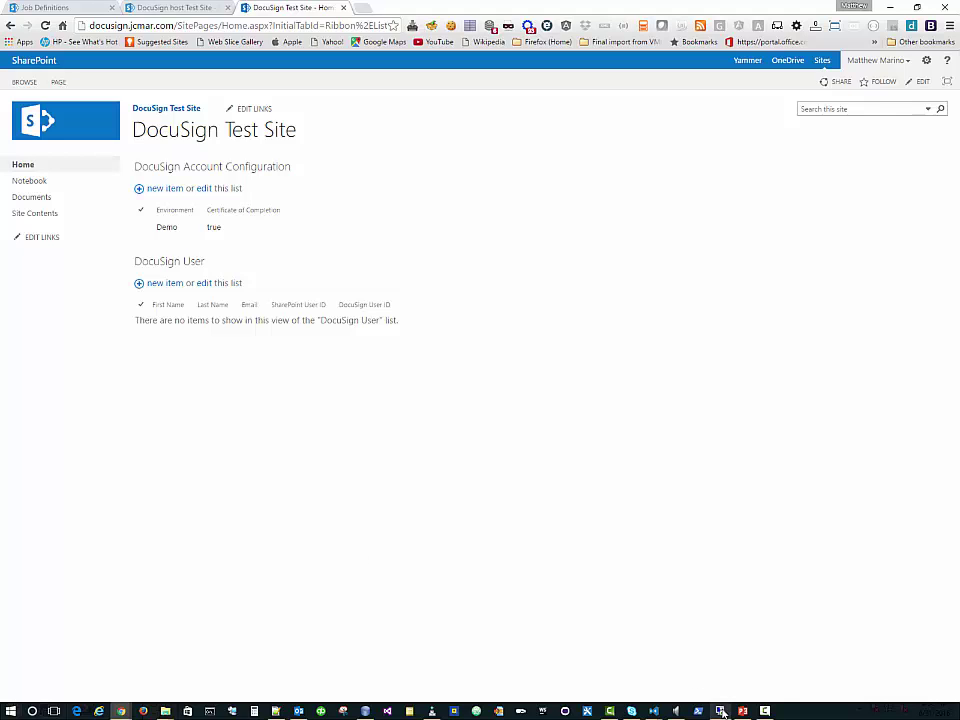
Step: Switch to SQL Server Management Studio and run the open SELECT TOP 1000 query on the DocusignUser table of DocusignUserSyncDB
{"action": "mouse_move", "coordinate": [720, 708]}
{"action": "left_click", "coordinate": [731, 647]}
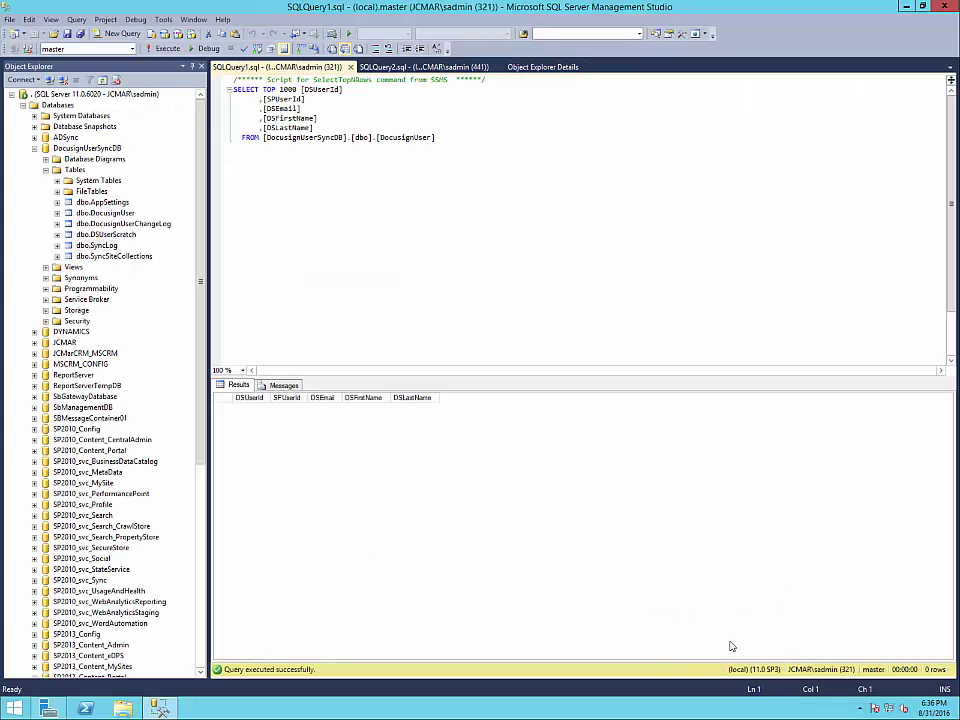
{"action": "left_click", "coordinate": [87, 148]}
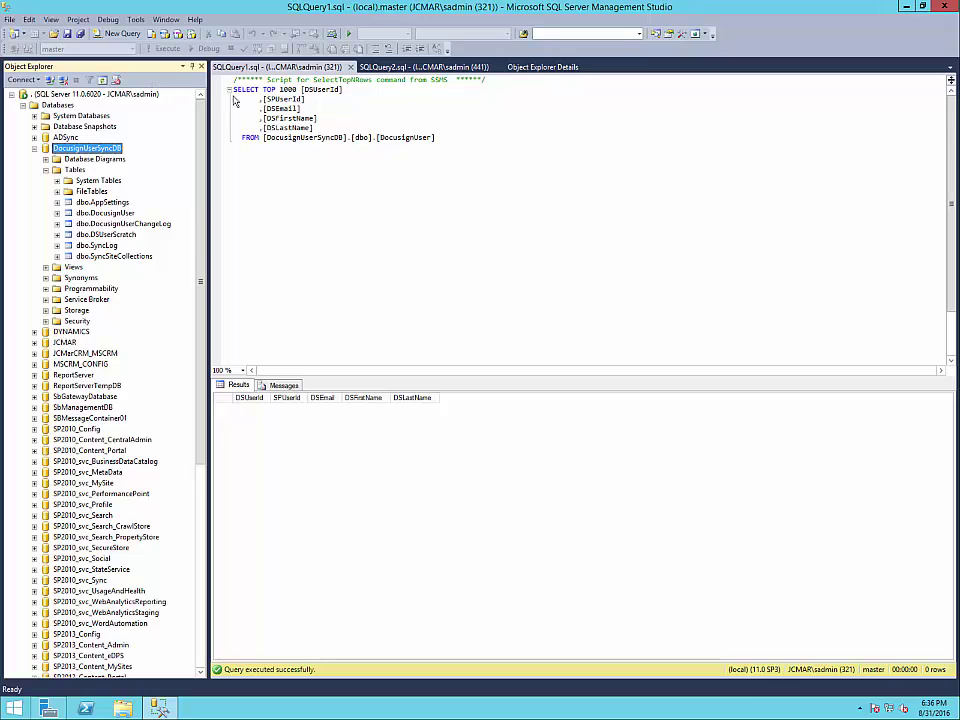
{"action": "left_click", "coordinate": [276, 251]}
{"action": "left_click", "coordinate": [162, 48]}
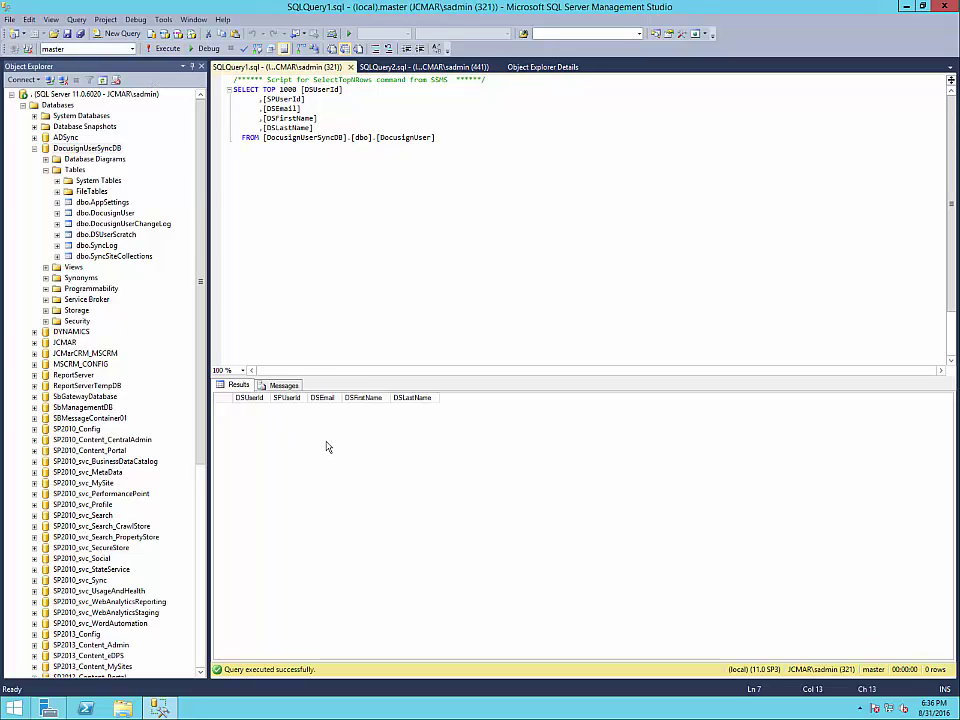
Step: Examine the SyncLog, DSUserScratch, AppSettings, DocusignUser and SyncSiteCollections tables listed under DocusignUserSyncDB
{"action": "left_click", "coordinate": [108, 245]}
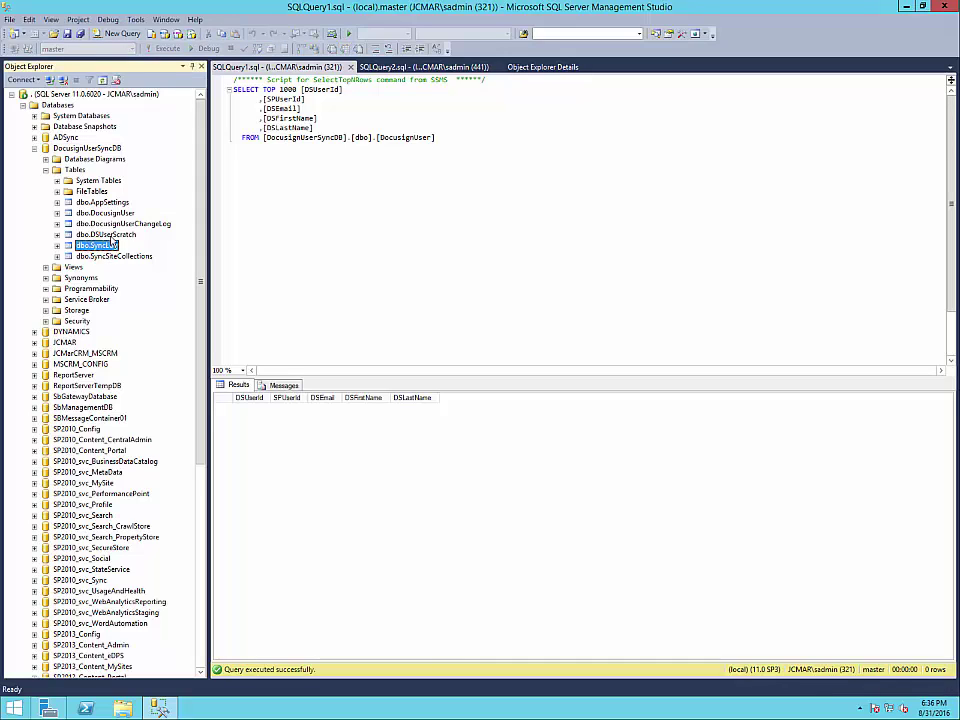
{"action": "left_click", "coordinate": [113, 235]}
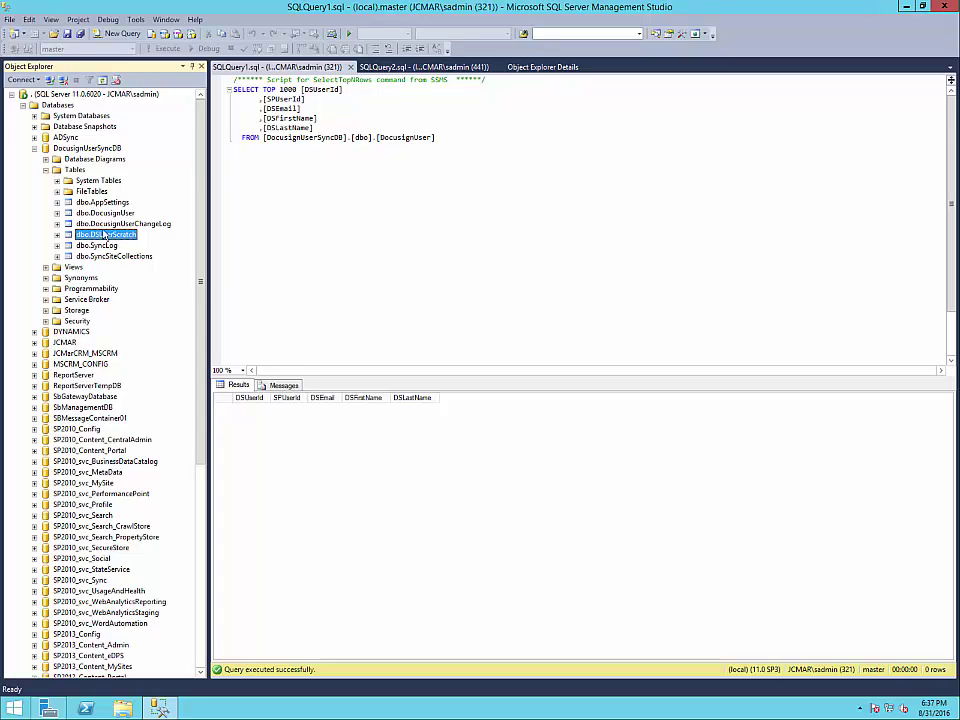
{"action": "left_click", "coordinate": [116, 205]}
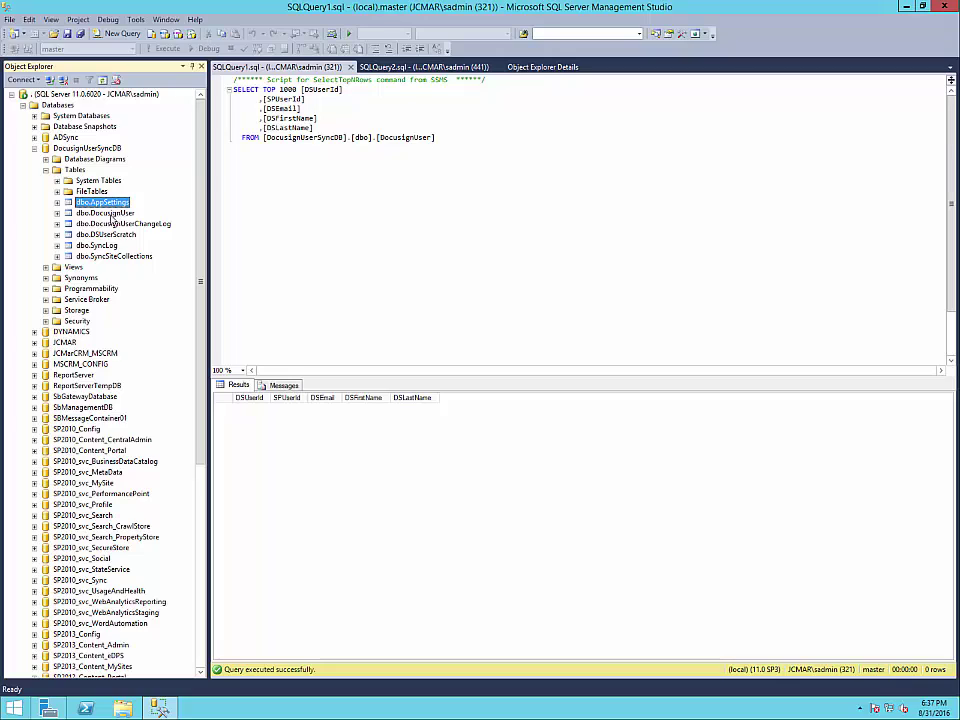
{"action": "left_click", "coordinate": [118, 213]}
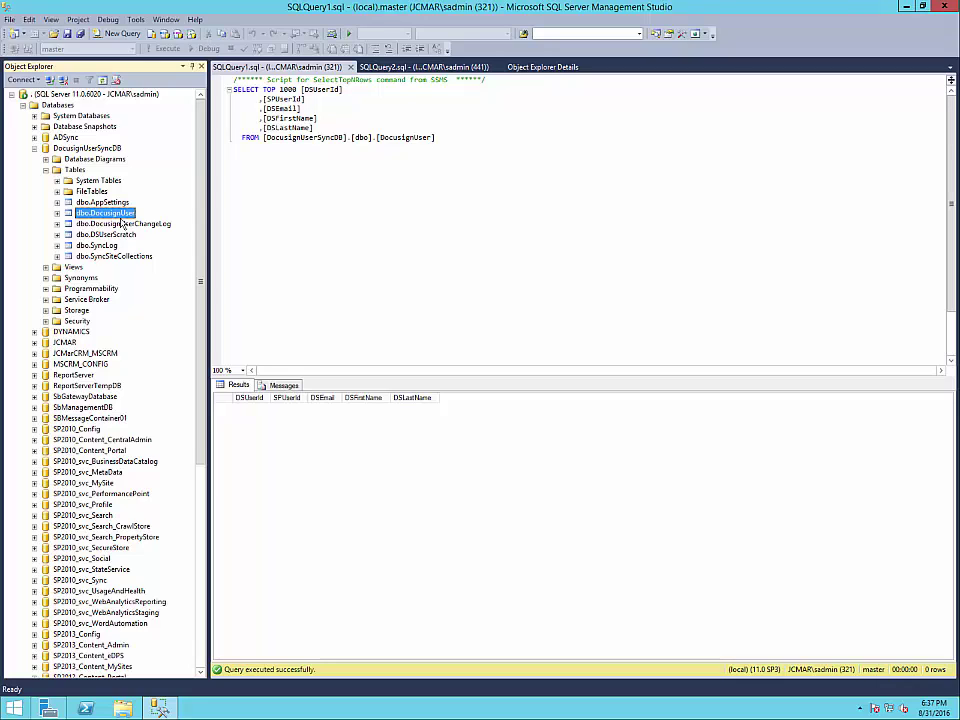
{"action": "left_click", "coordinate": [118, 257]}
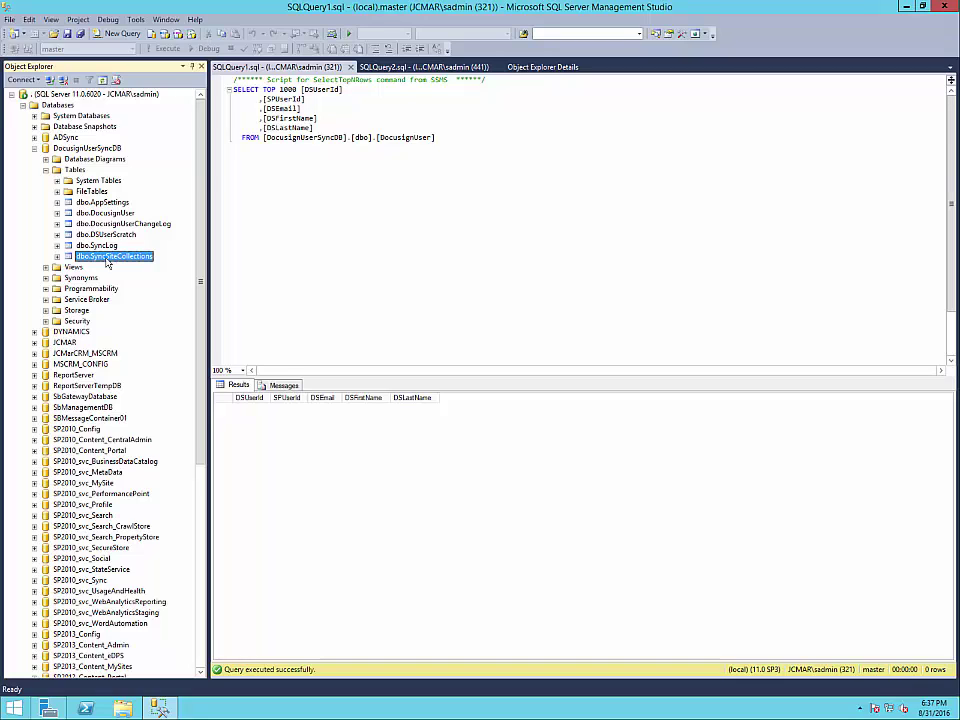
{"action": "left_click", "coordinate": [112, 246]}
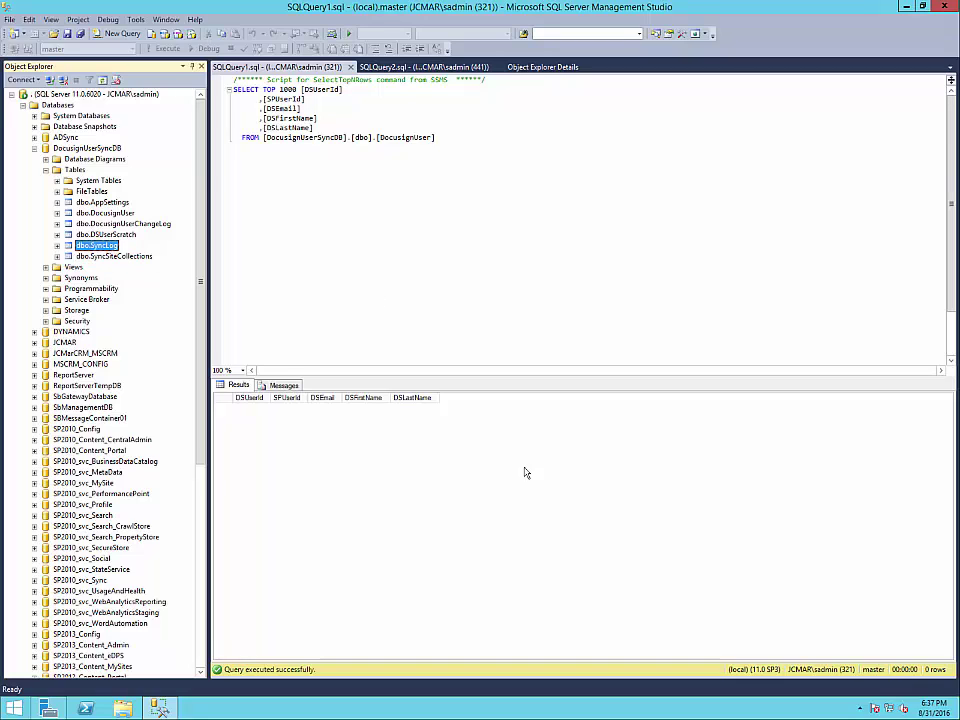
Step: Return to Central Administration in the browser and run the JCMar DocuSign User Full Sync Job immediately
{"action": "mouse_move", "coordinate": [959, 719]}
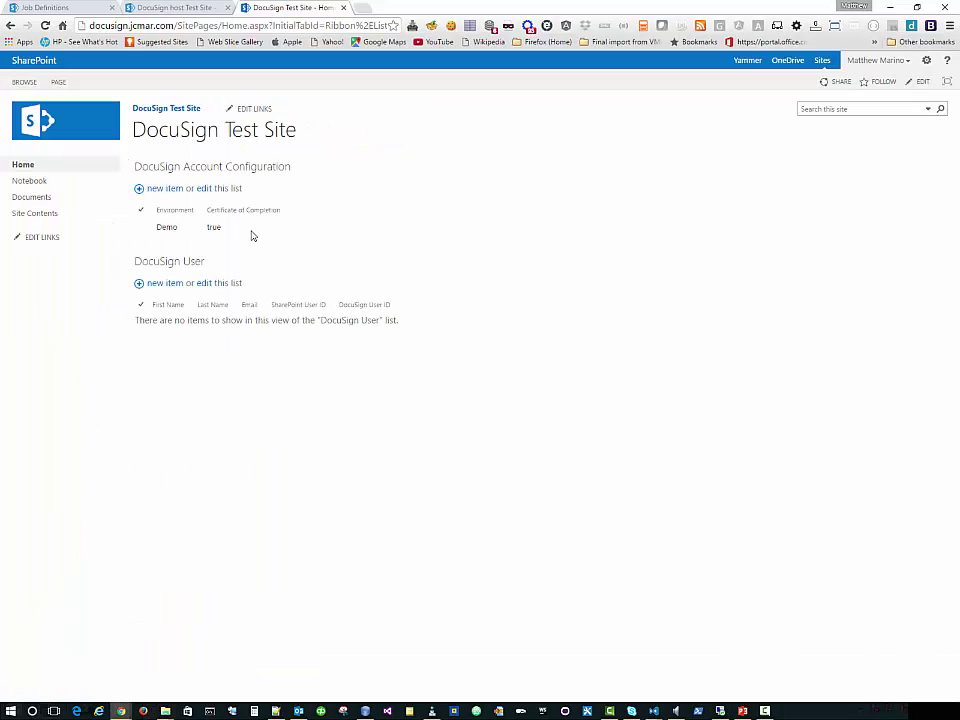
{"action": "left_click", "coordinate": [66, 8]}
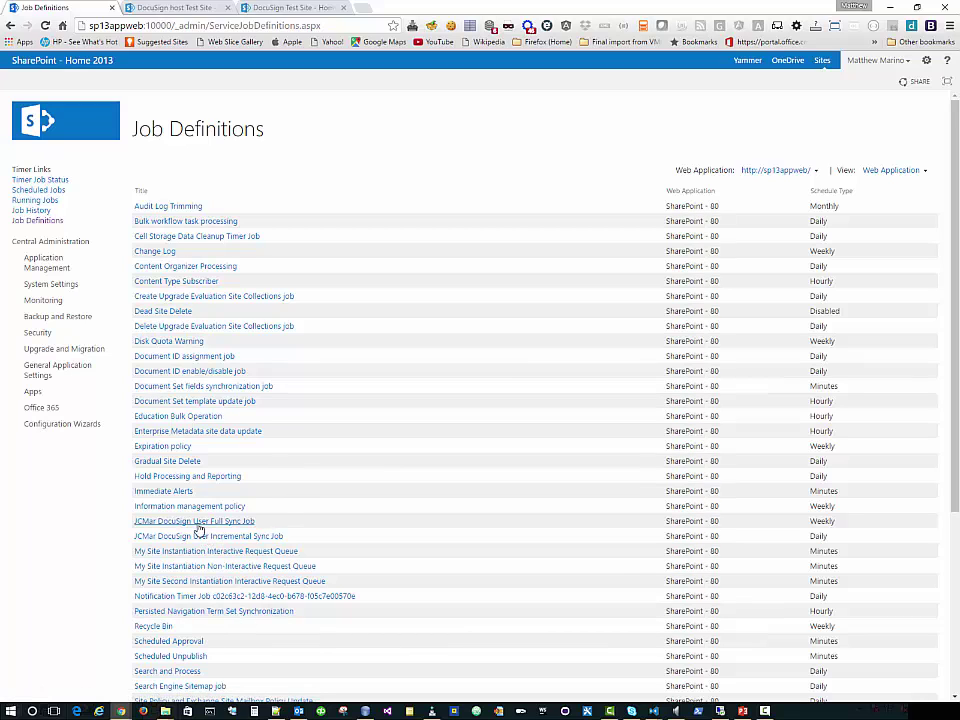
{"action": "left_click", "coordinate": [198, 525]}
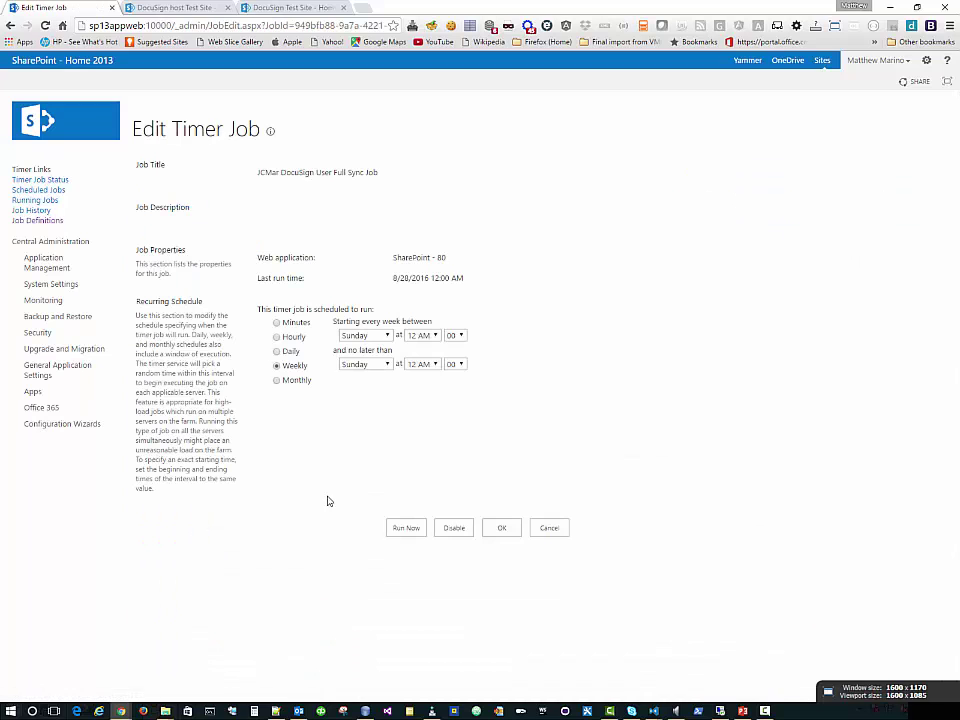
{"action": "left_click", "coordinate": [403, 528]}
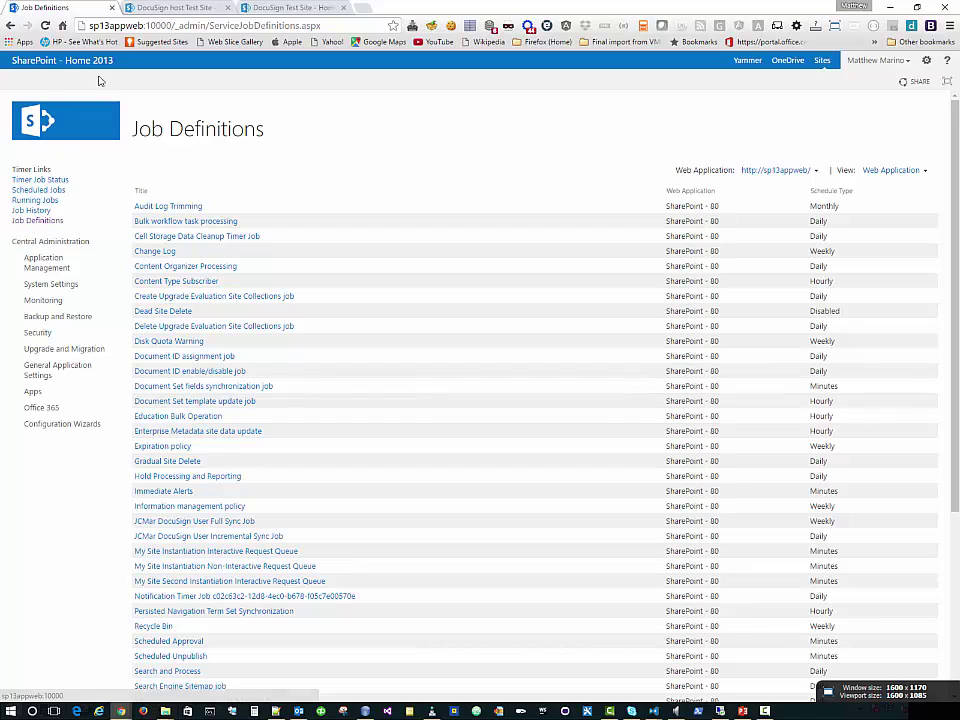
Step: Open the Sync Activity Logs of the JCMar DocuSign configuration page and refresh them to check the full sync job's progress
{"action": "left_click", "coordinate": [60, 243]}
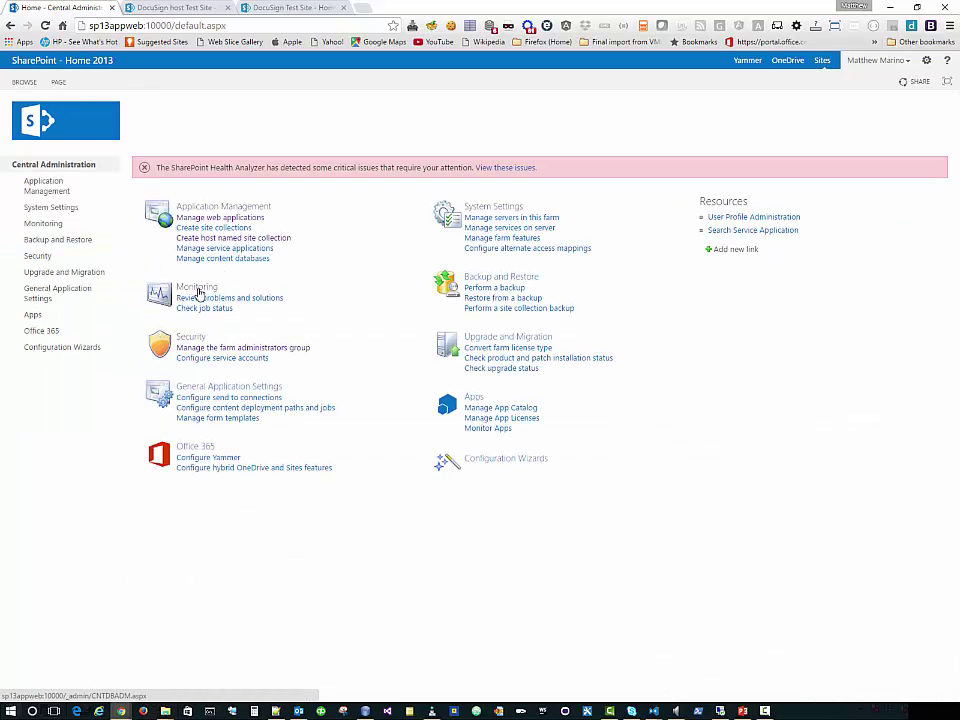
{"action": "left_click", "coordinate": [197, 288]}
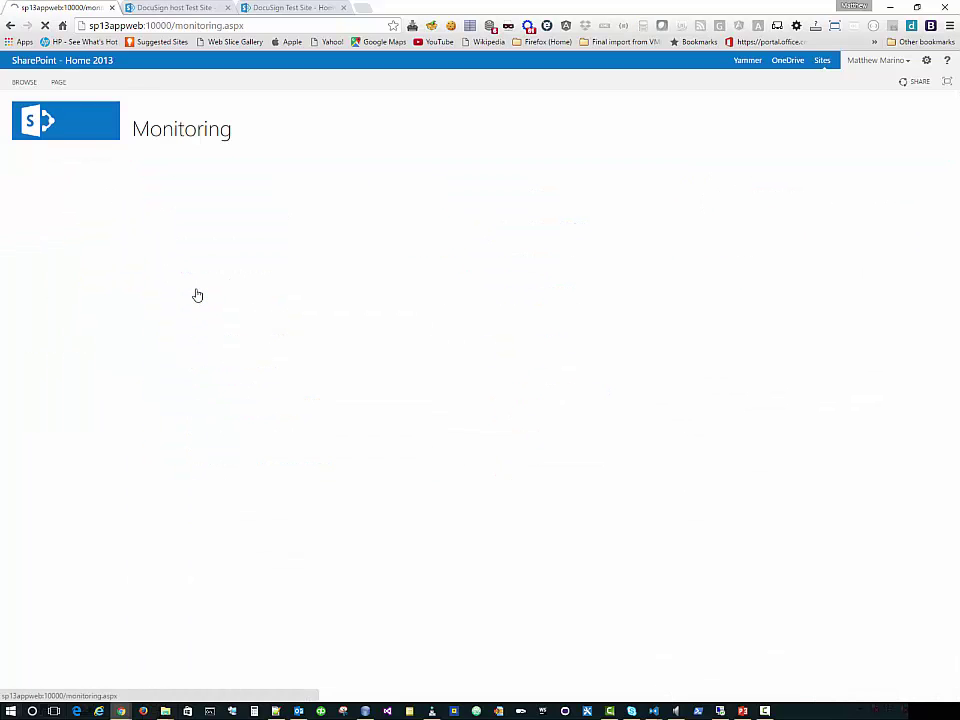
{"action": "left_click", "coordinate": [221, 219]}
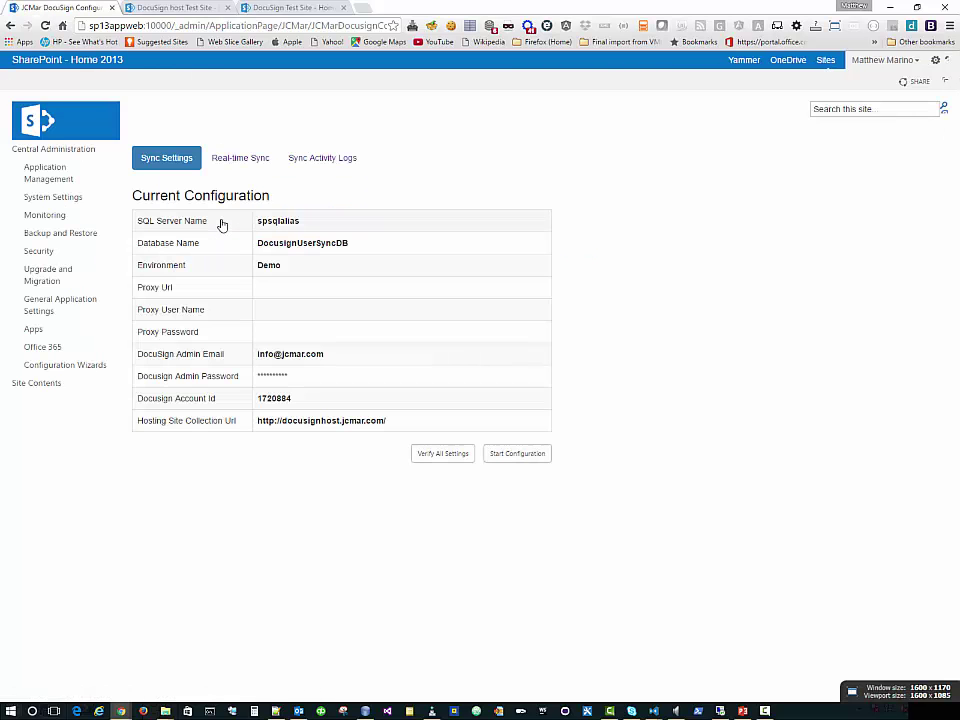
{"action": "left_click", "coordinate": [329, 163]}
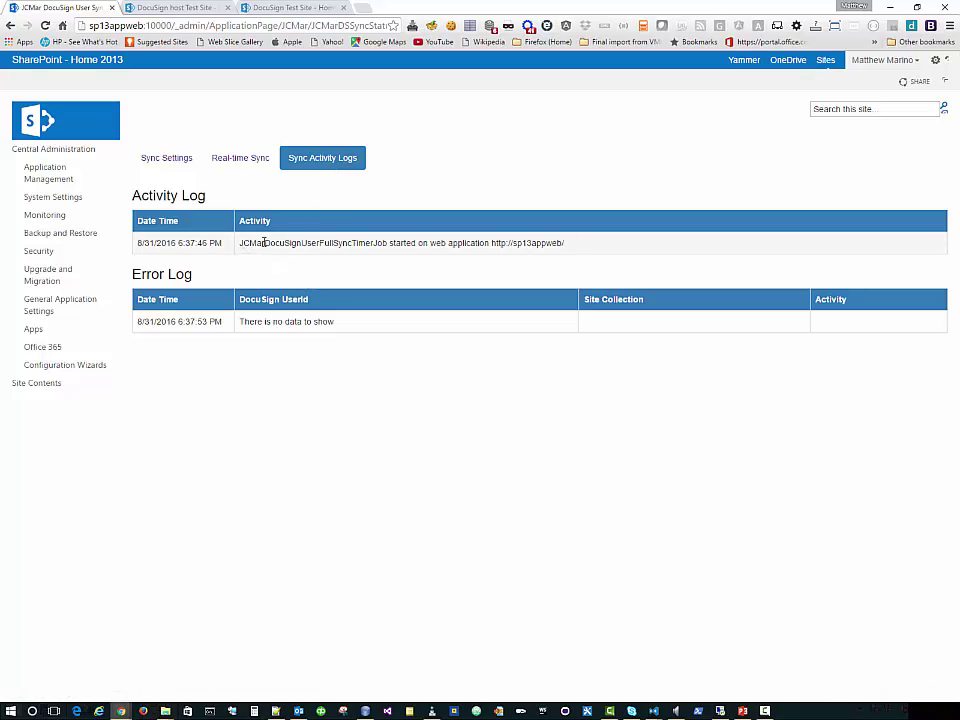
{"action": "left_click_drag", "start_coordinate": [240, 243], "coordinate": [604, 243]}
{"action": "left_click", "coordinate": [474, 274]}
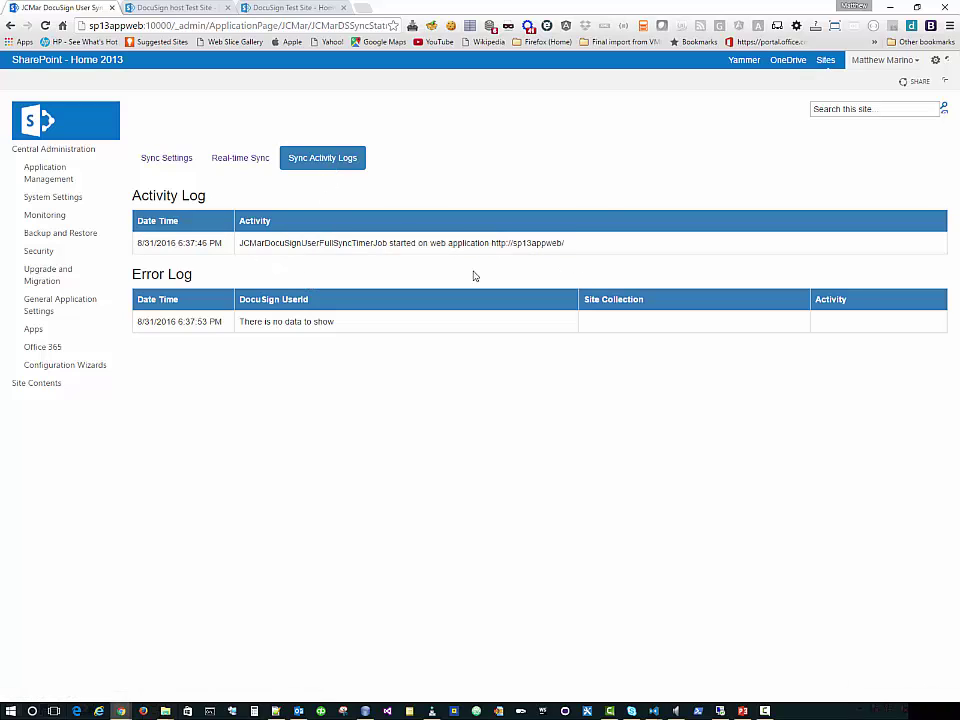
{"action": "left_click", "coordinate": [45, 26]}
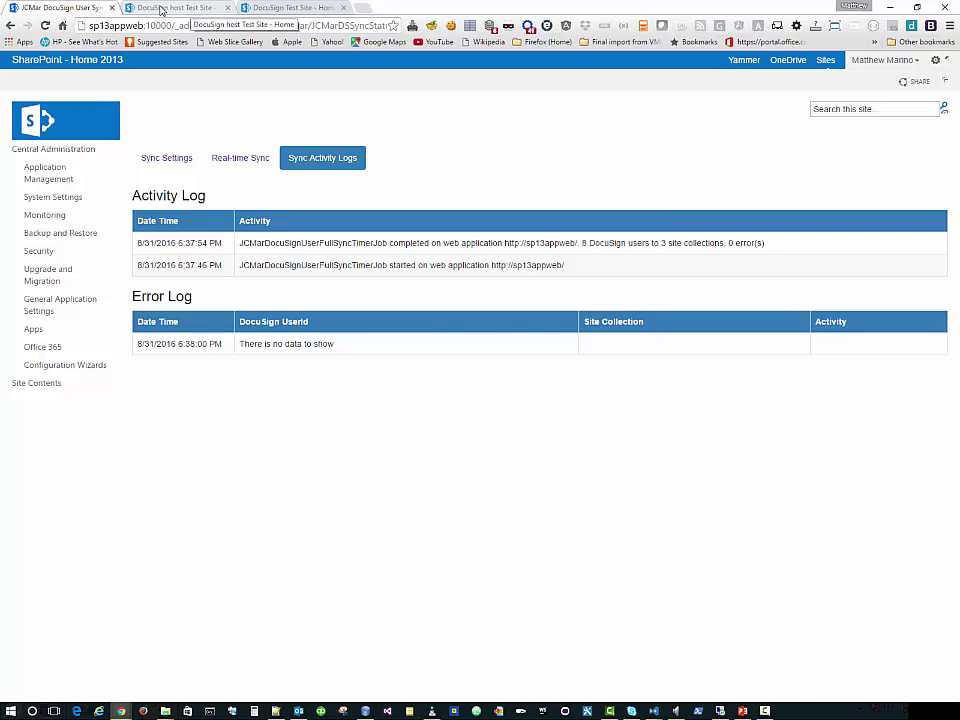
Step: Reload the DocuSign host Test Site, allowing the form resubmission, to check its DocuSign User list
{"action": "left_click", "coordinate": [160, 10]}
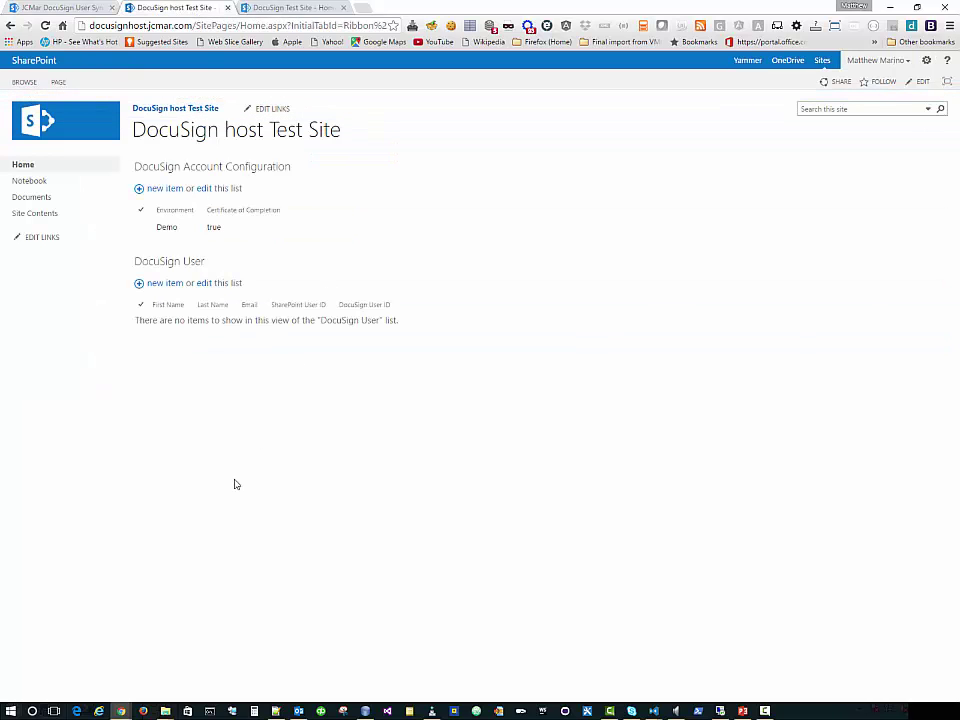
{"action": "left_click", "coordinate": [44, 25]}
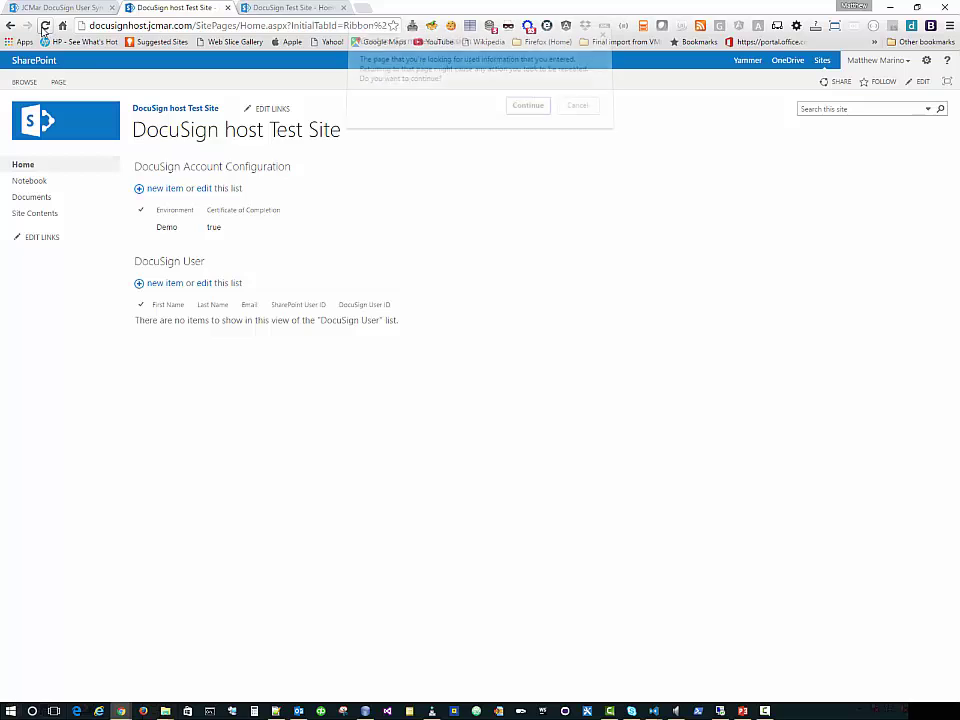
{"action": "left_click", "coordinate": [527, 113]}
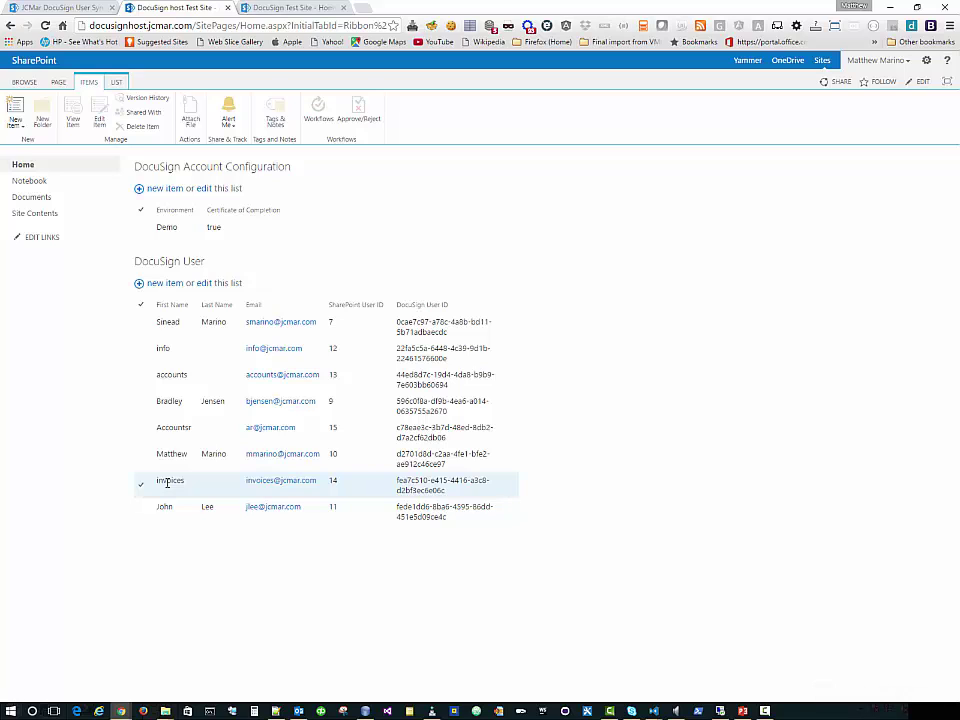
Step: Reload the DocuSign Test Site, allowing the form resubmission, to check its DocuSign User list
{"action": "left_click", "coordinate": [269, 10]}
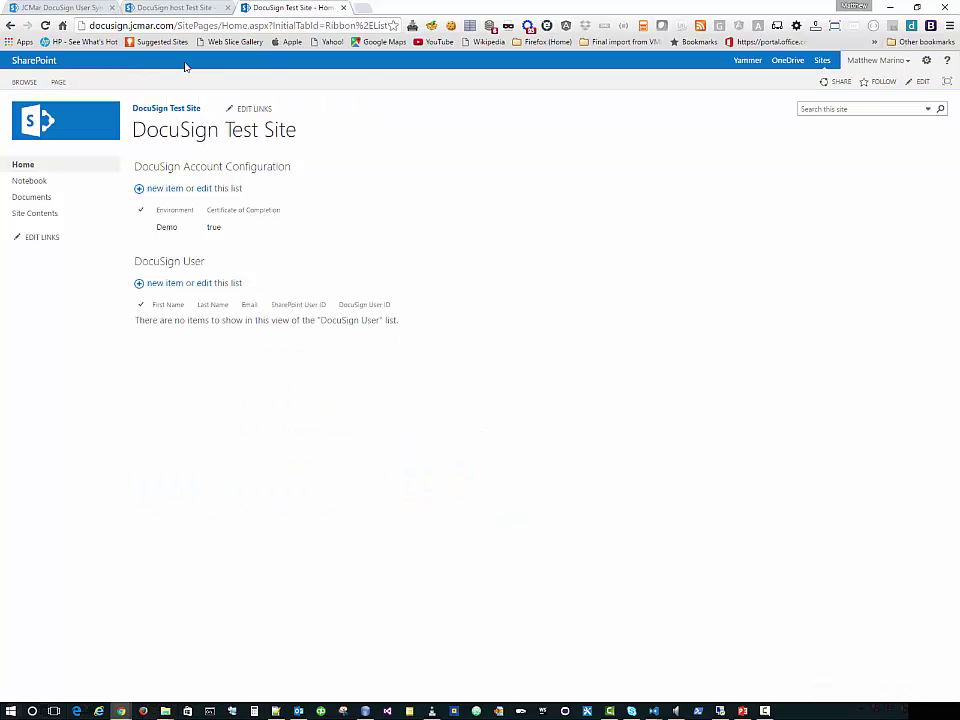
{"action": "left_click", "coordinate": [45, 27]}
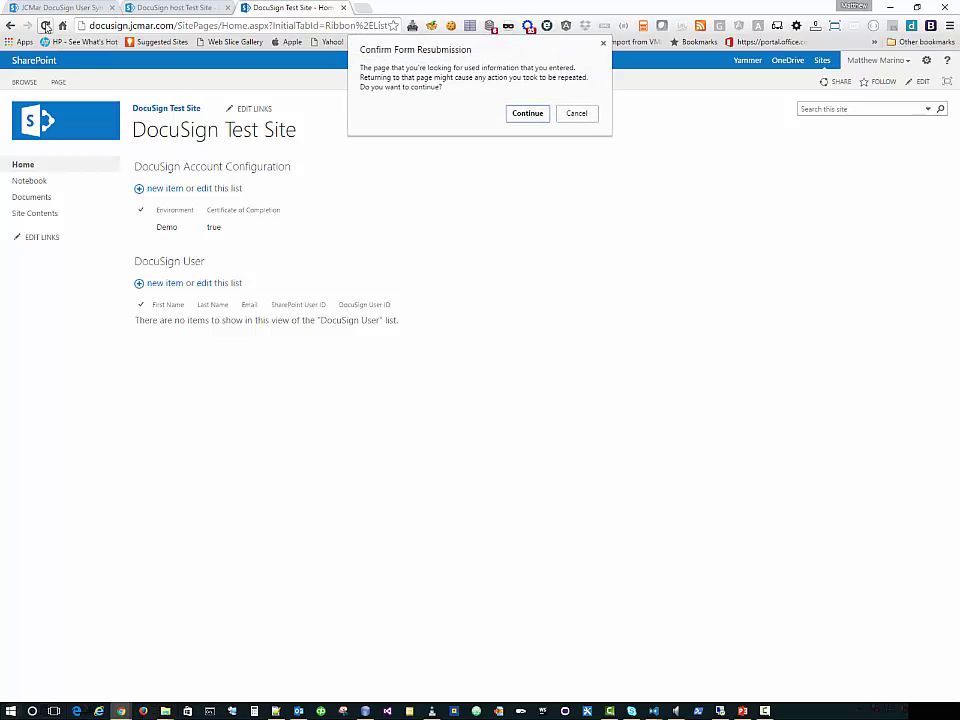
{"action": "left_click", "coordinate": [527, 113]}
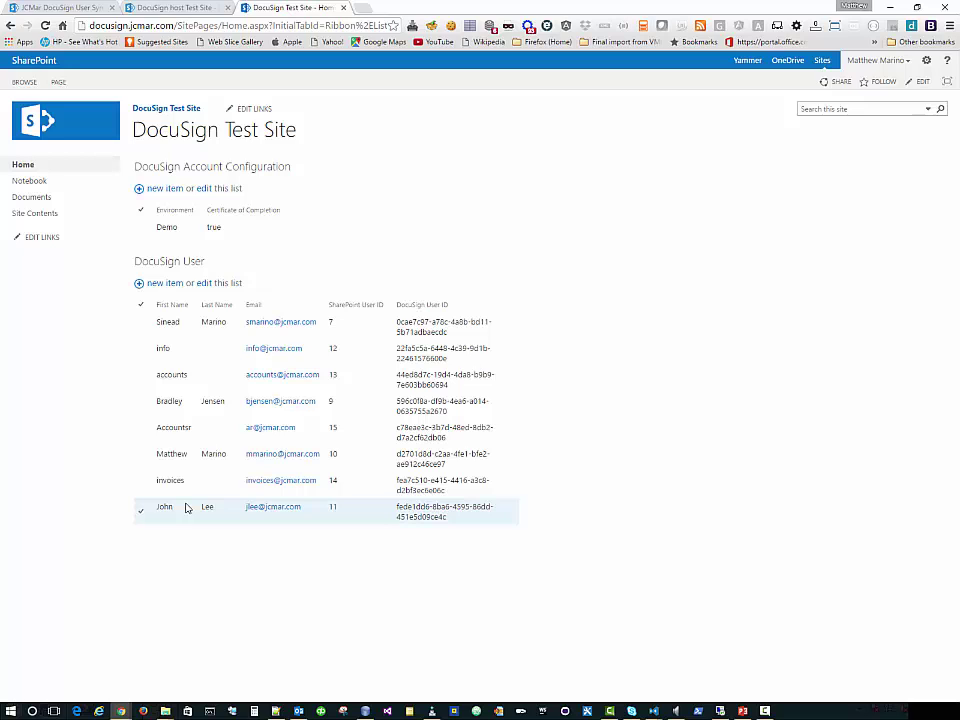
Step: Open the DocuSign settings from the test site's Documents library and check the DocuSign User Provisioning setting
{"action": "left_click", "coordinate": [60, 196]}
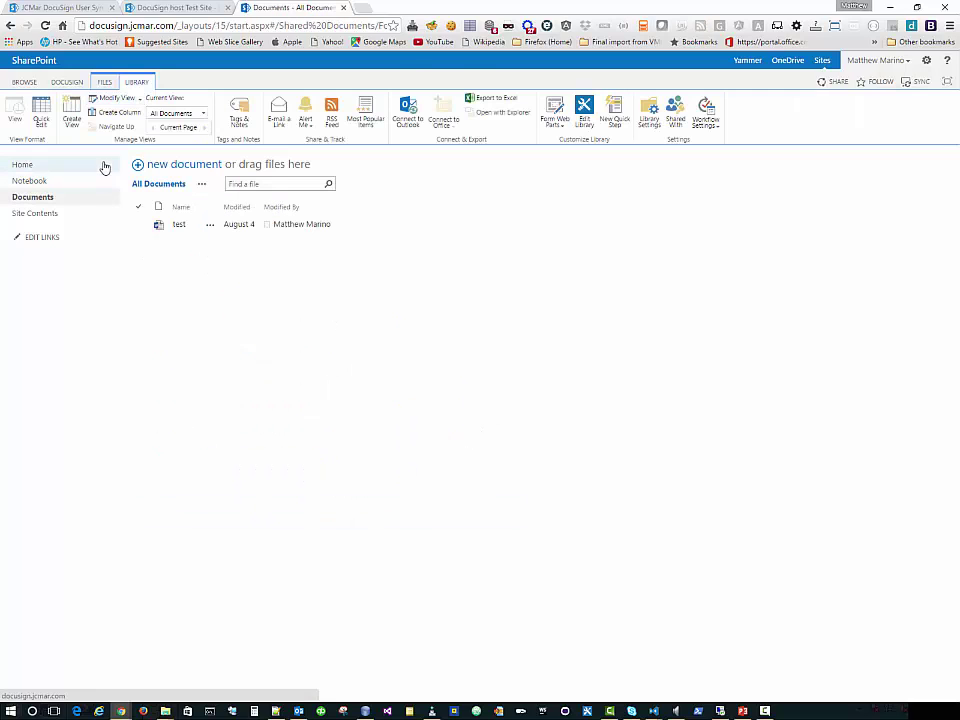
{"action": "left_click", "coordinate": [70, 84]}
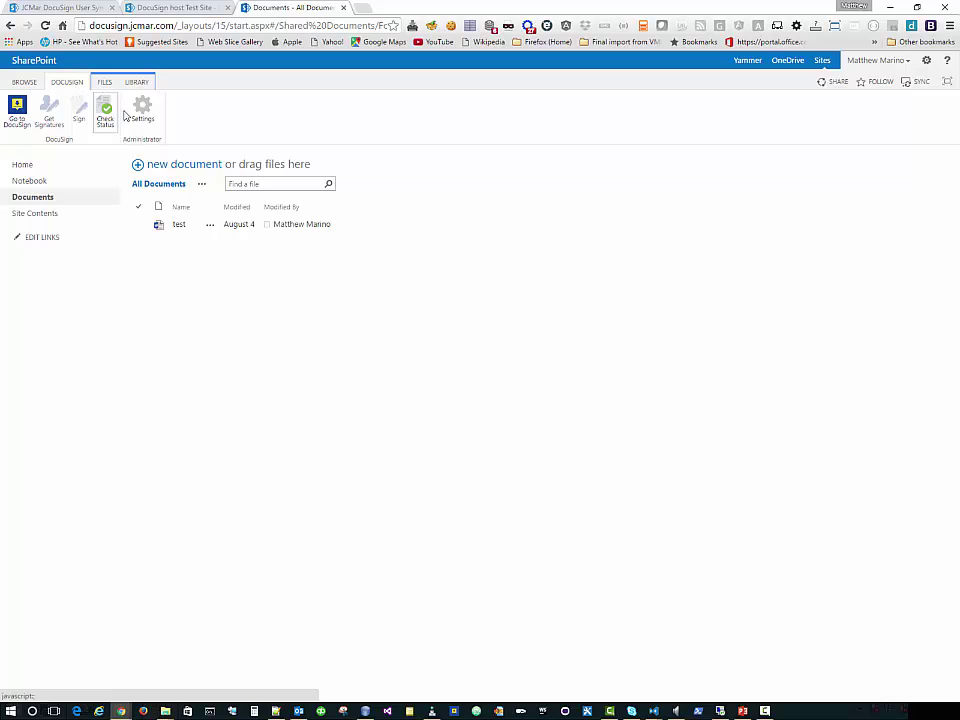
{"action": "left_click", "coordinate": [144, 117]}
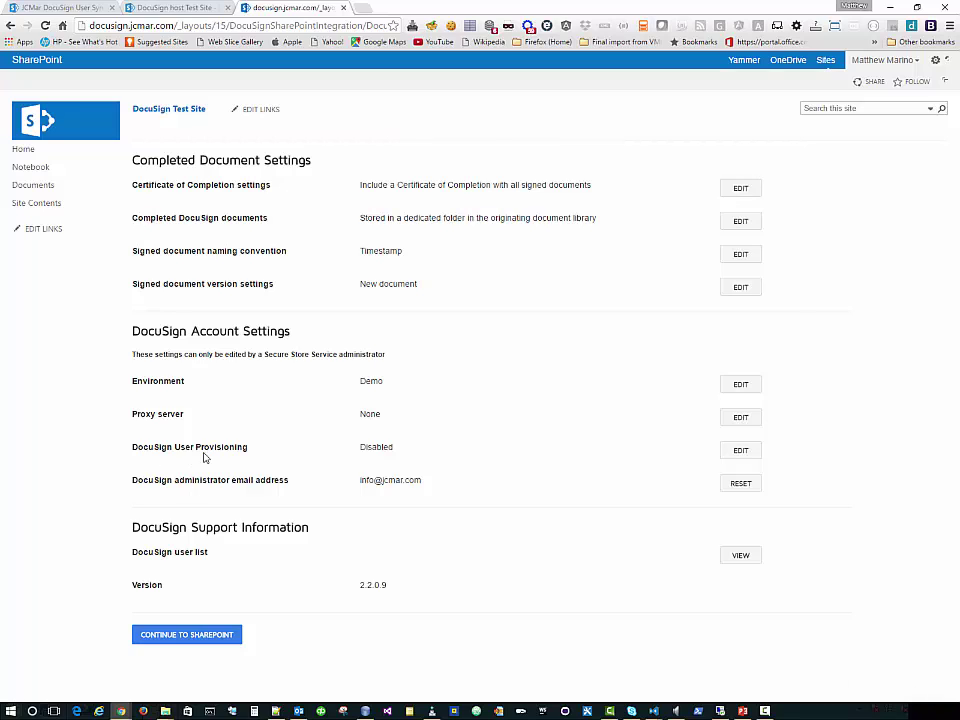
{"action": "left_click_drag", "start_coordinate": [259, 457], "coordinate": [127, 444]}
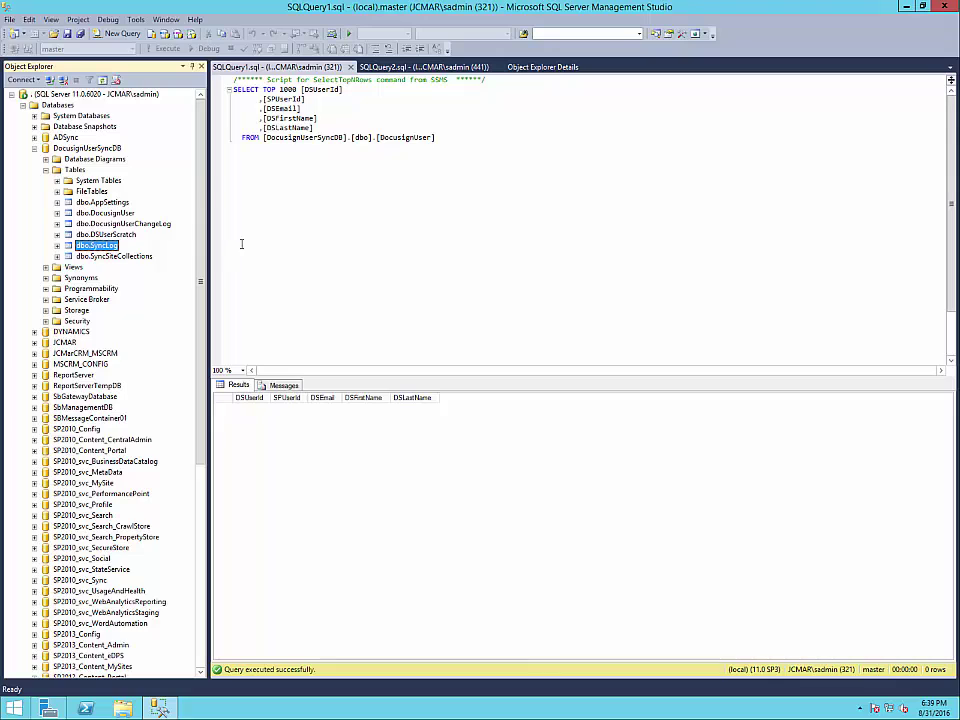
Step: Switch to SQL Server Management Studio and rerun the top 1000 rows query on the DocusignUser table
{"action": "left_click", "coordinate": [251, 165]}
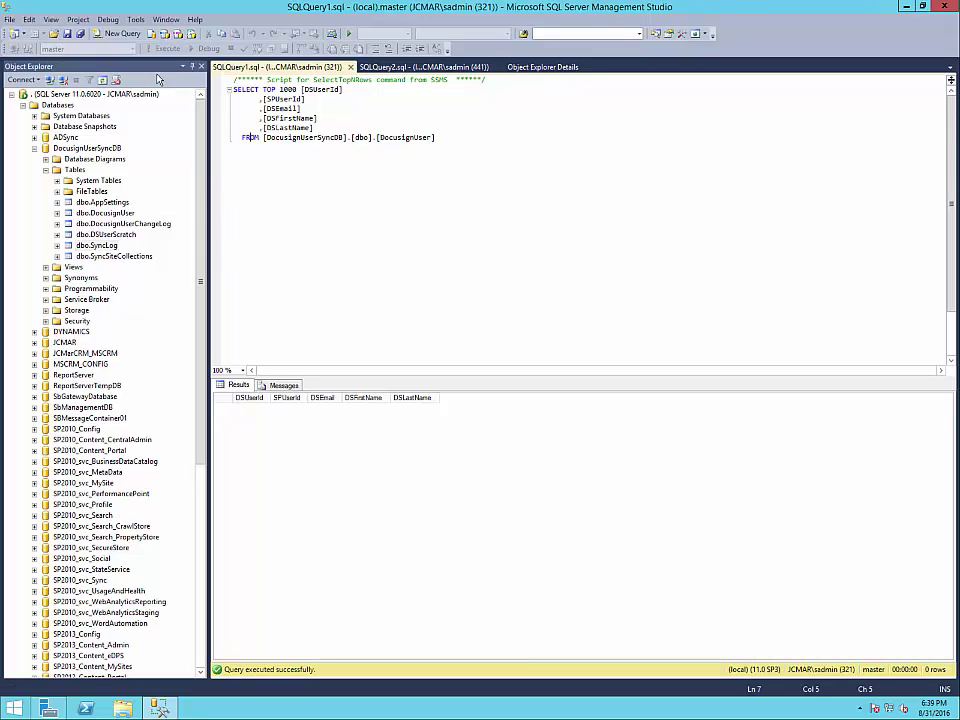
{"action": "key", "text": "F5"}
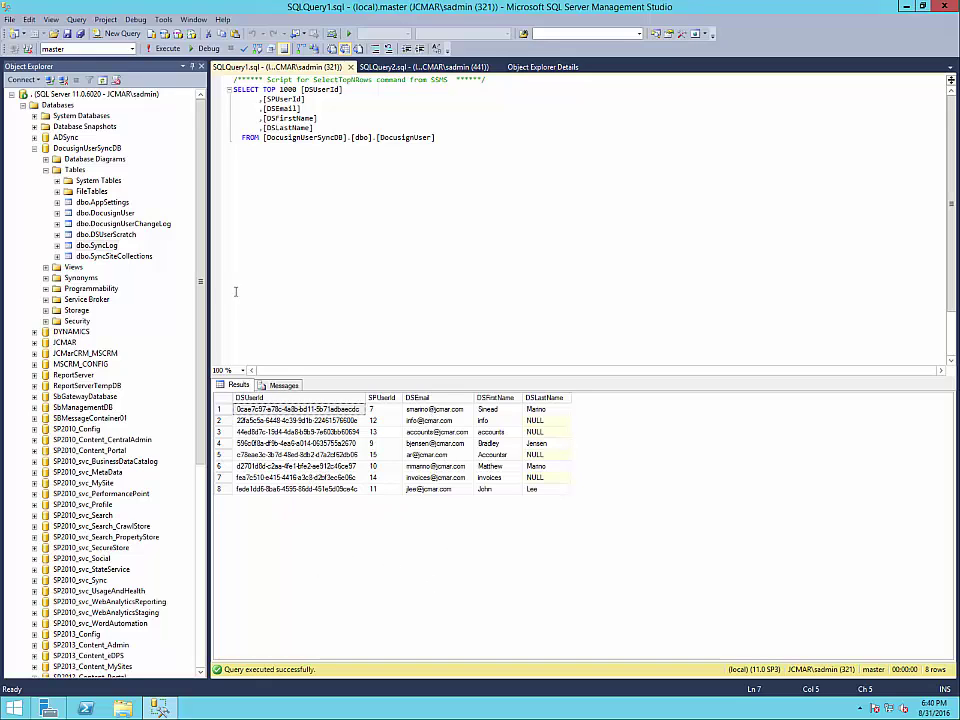
Step: Query the top 1000 rows of the SyncLog table in DocusignUserSyncDB
{"action": "left_click", "coordinate": [106, 245]}
{"action": "left_click", "coordinate": [107, 246]}
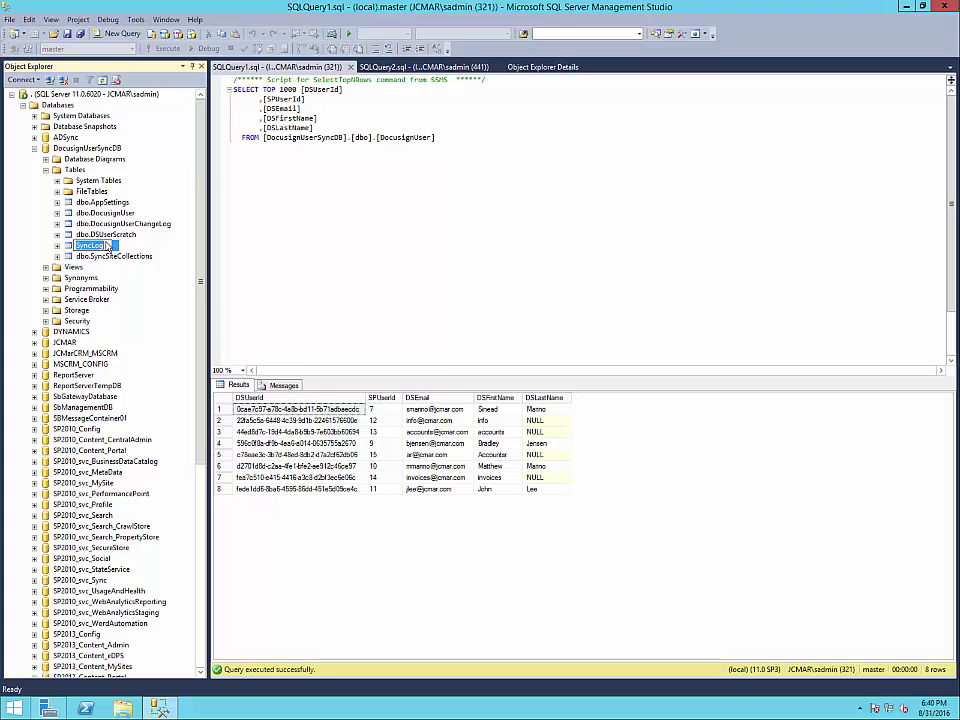
{"action": "right_click", "coordinate": [107, 244]}
{"action": "left_click", "coordinate": [153, 239]}
{"action": "right_click", "coordinate": [141, 251]}
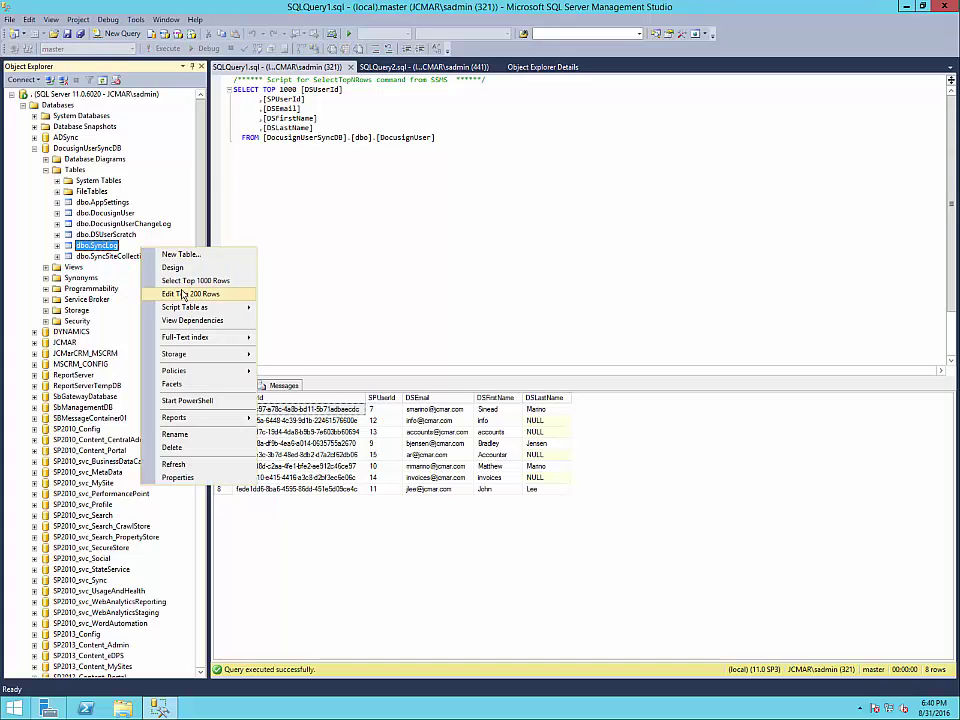
{"action": "left_click", "coordinate": [179, 286]}
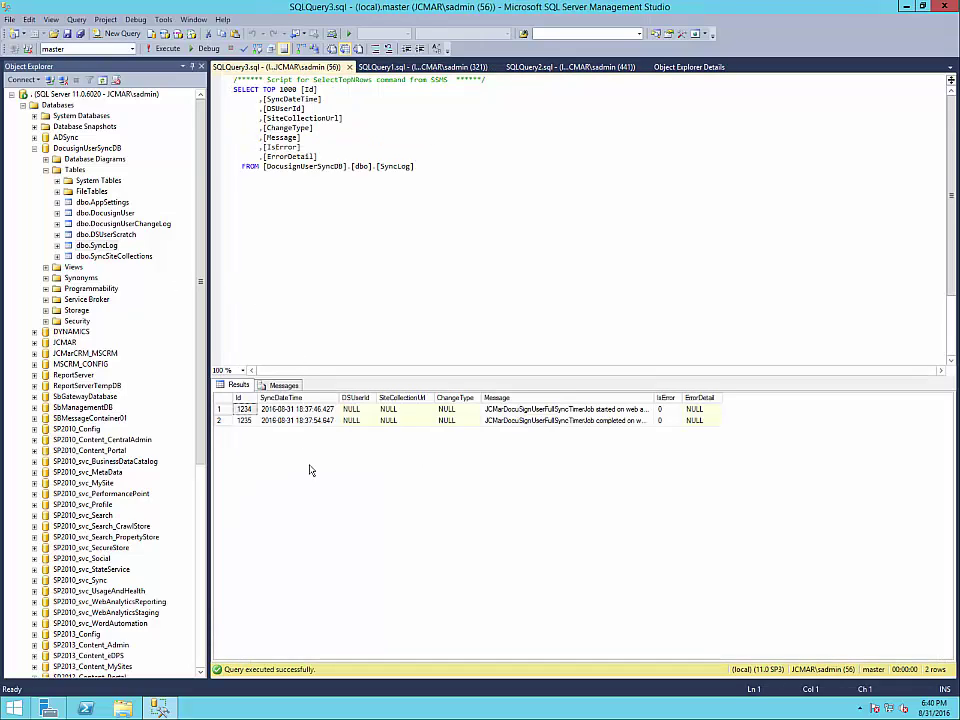